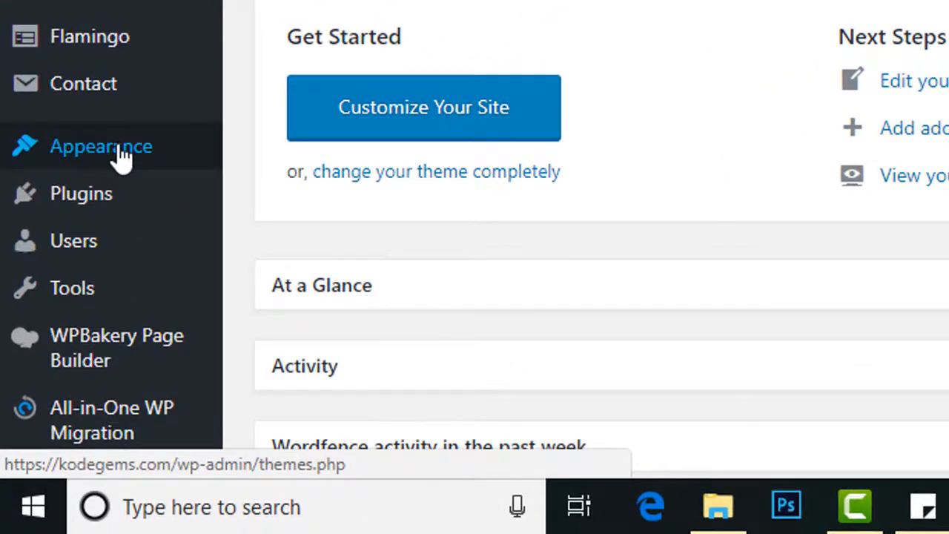
Open the Themes page of the site's dashboard to see the installed themes.
scroll(586, 238, down, 2)
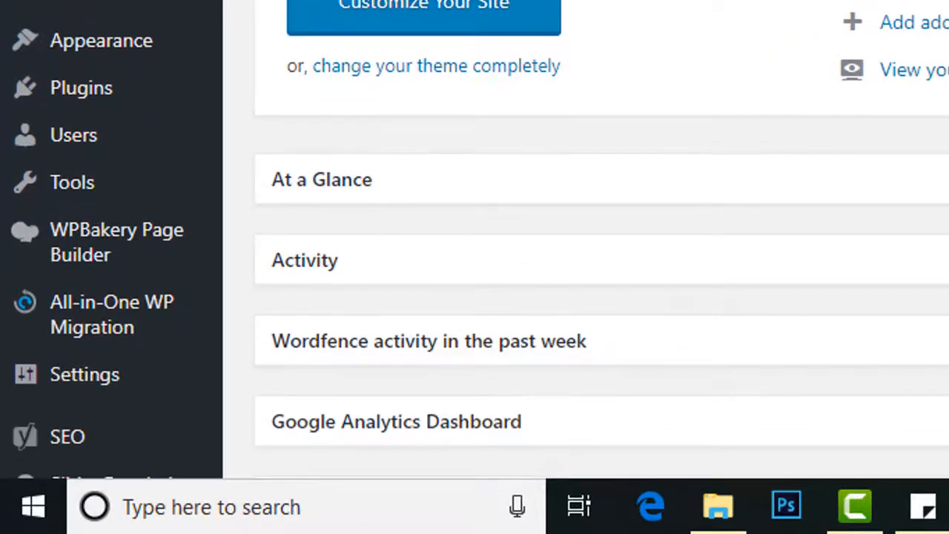
click(133, 52)
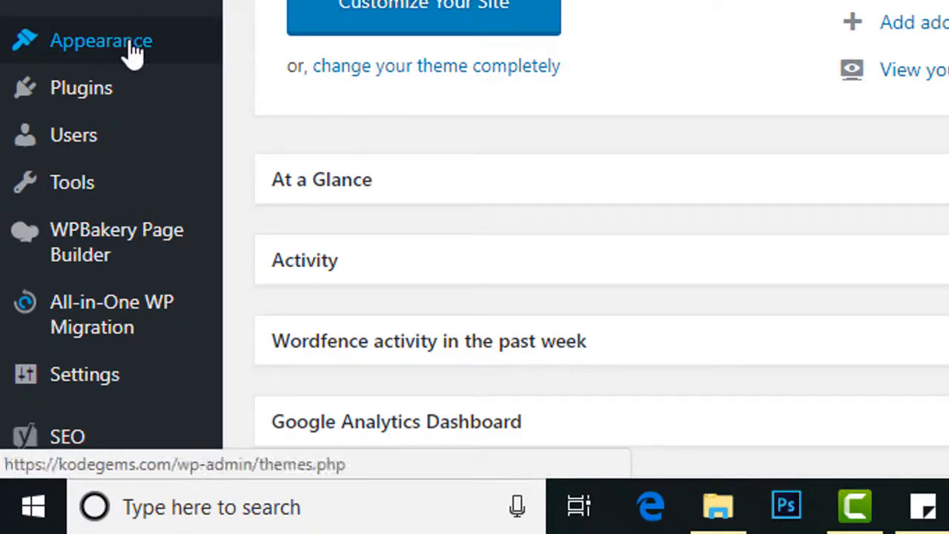
mouse_move(142, 38)
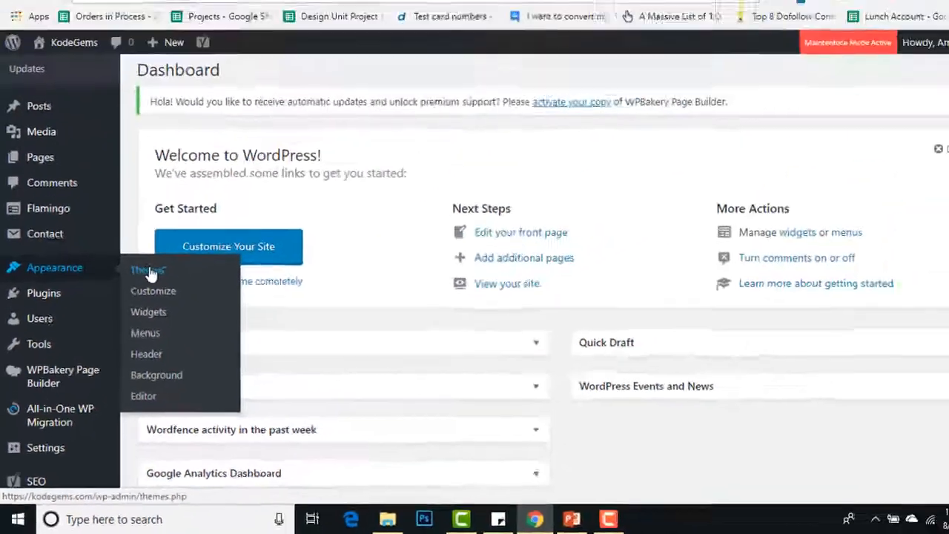
click(148, 272)
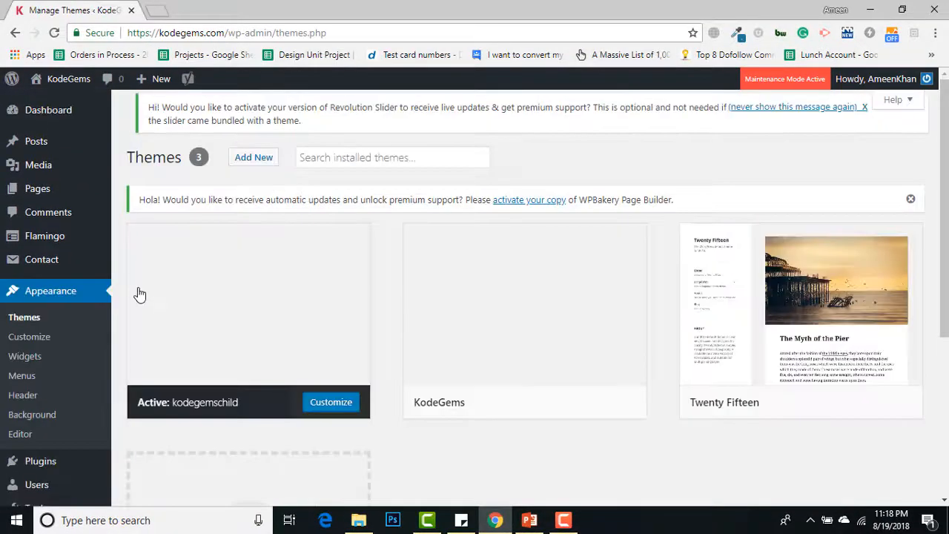
mouse_move(228, 301)
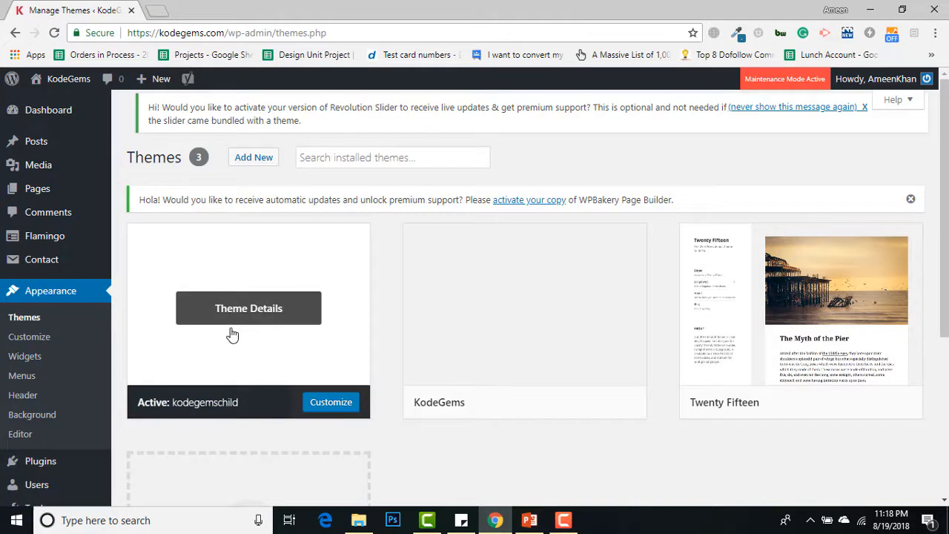
mouse_move(469, 328)
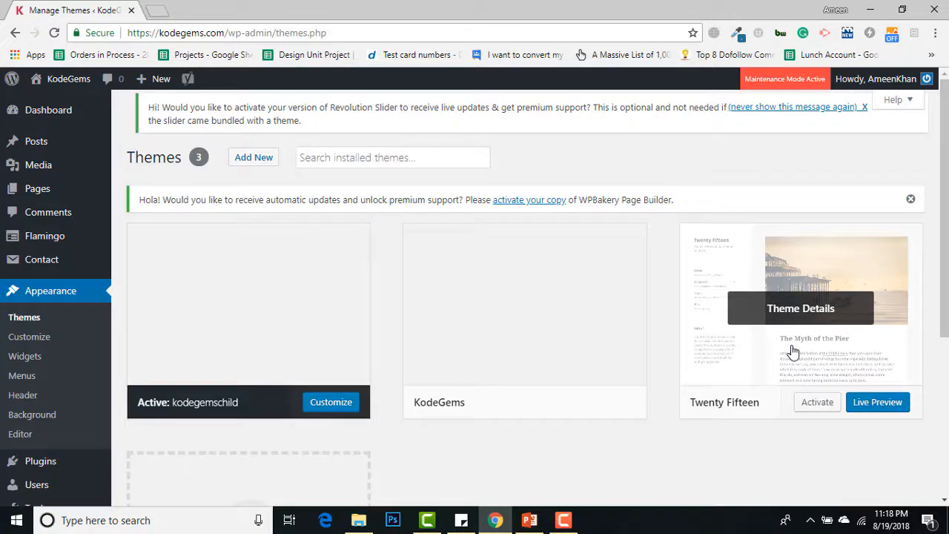
Open the live KodeGems site in a separate tab and look through its homepage from top to bottom.
right_click(80, 88)
click(89, 93)
click(217, 9)
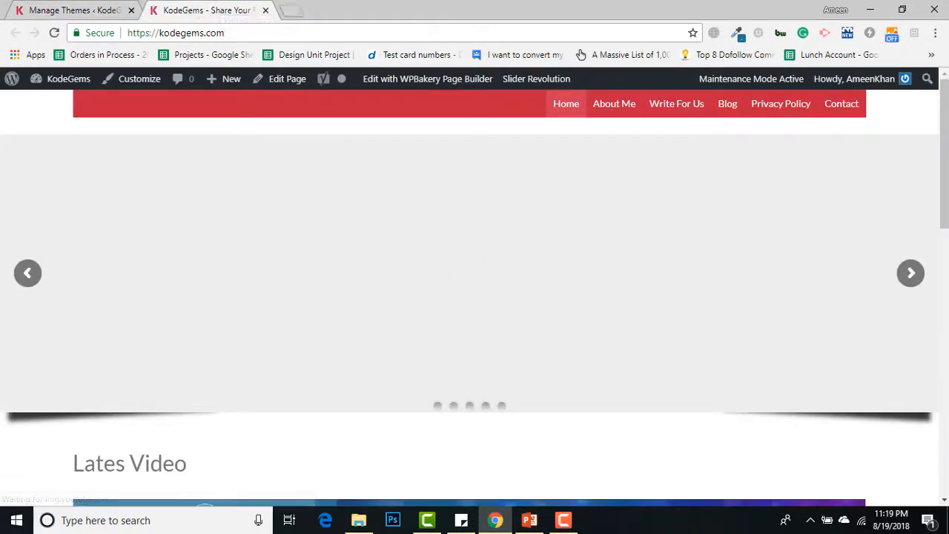
key(End)
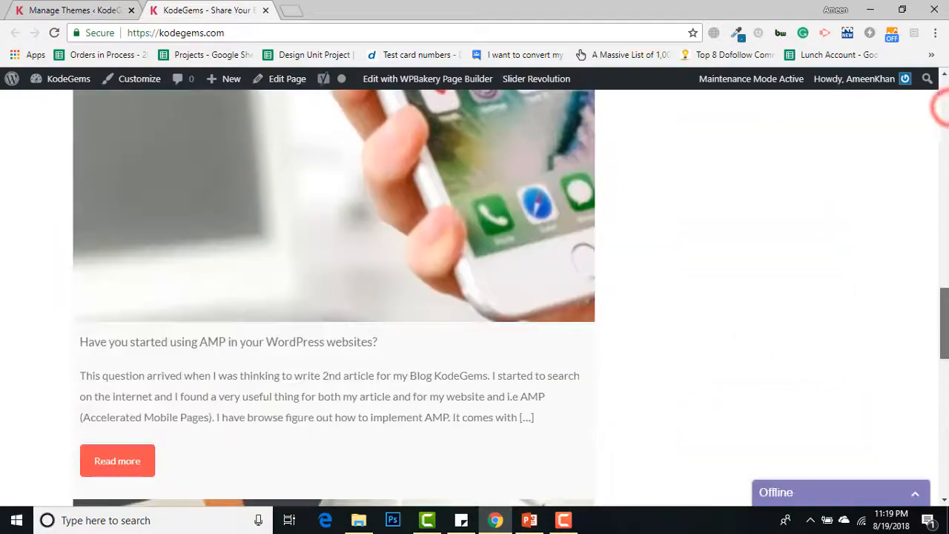
key(Home)
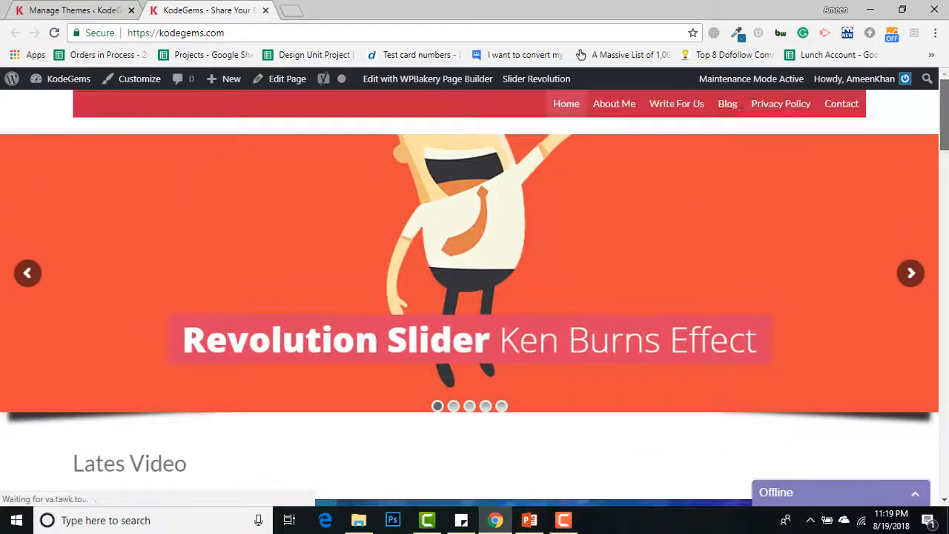
Return to the installed themes and activate the Twenty Fifteen theme.
click(74, 10)
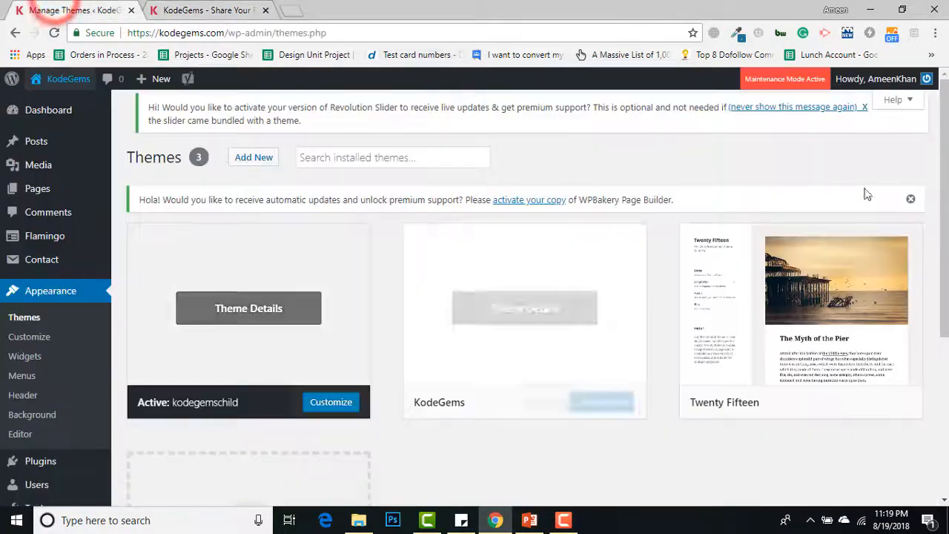
drag(947, 181, 946, 206)
click(825, 347)
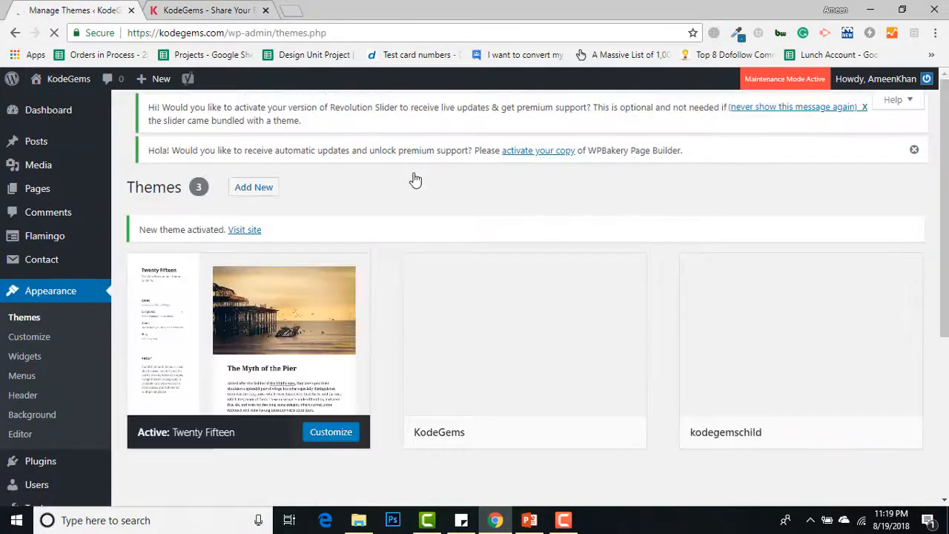
Reload the live site and examine how the homepage looks with the Twenty Fifteen theme.
click(226, 8)
key(F5)
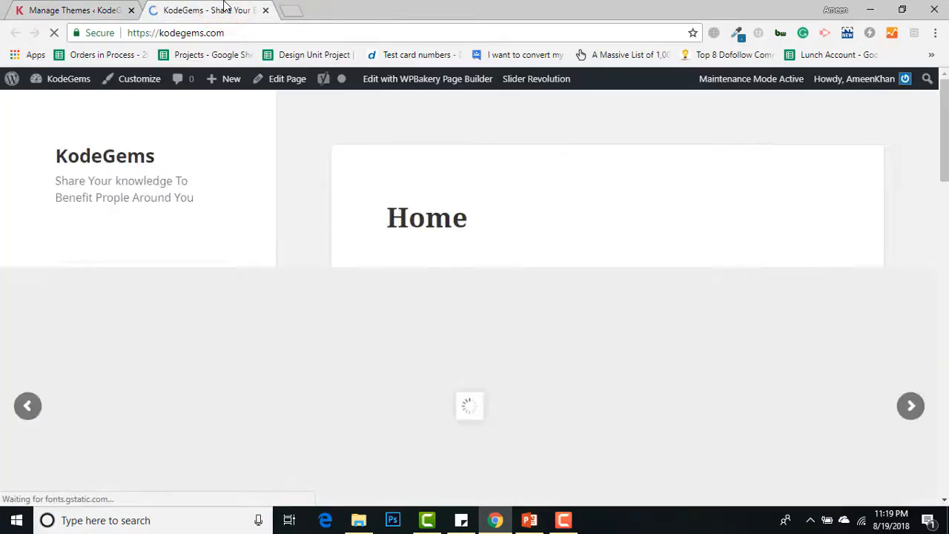
scroll(475, 297, down, 15)
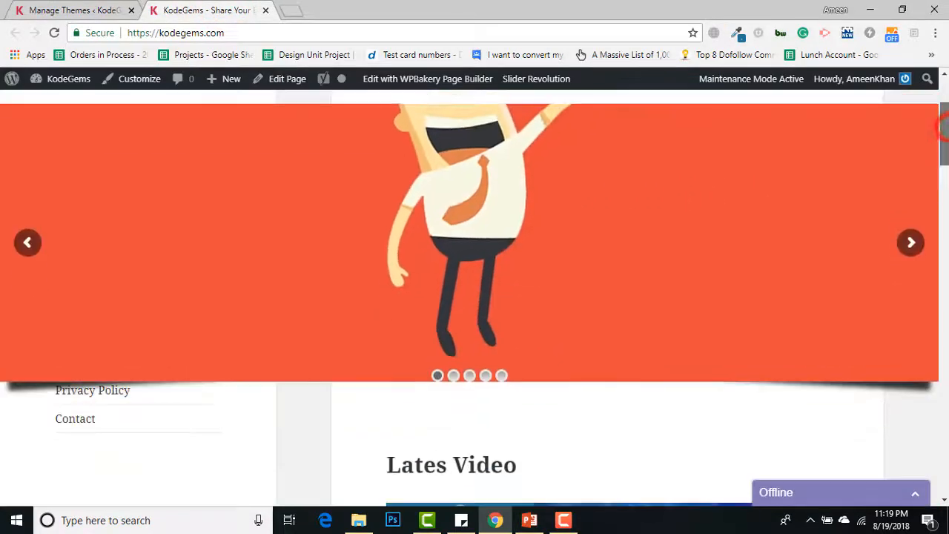
scroll(475, 297, up, 15)
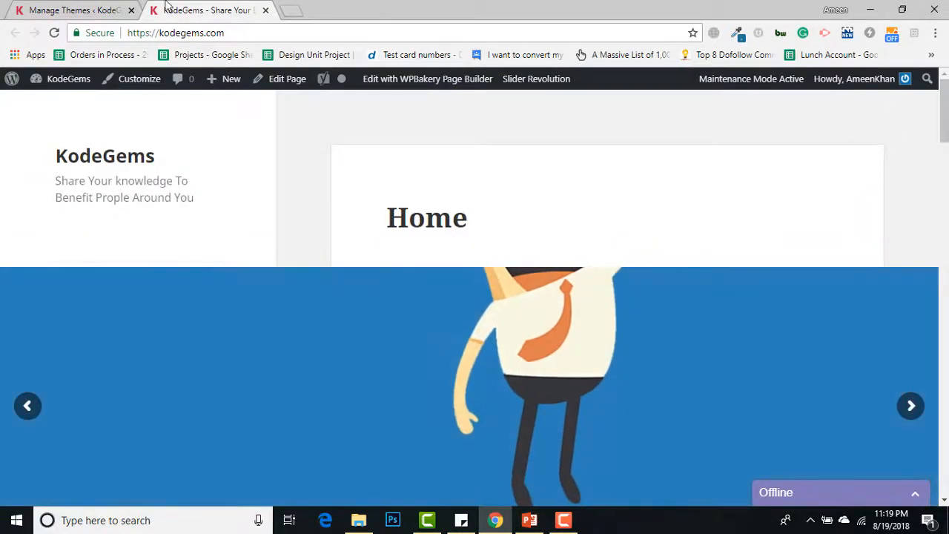
Add One Hive from the featured themes by installing it, and activate it for the site.
click(54, 9)
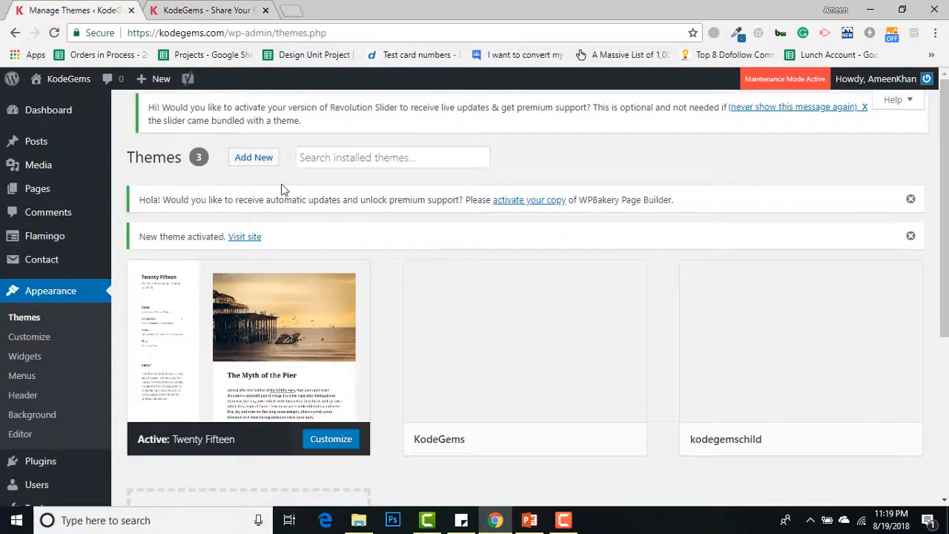
click(256, 157)
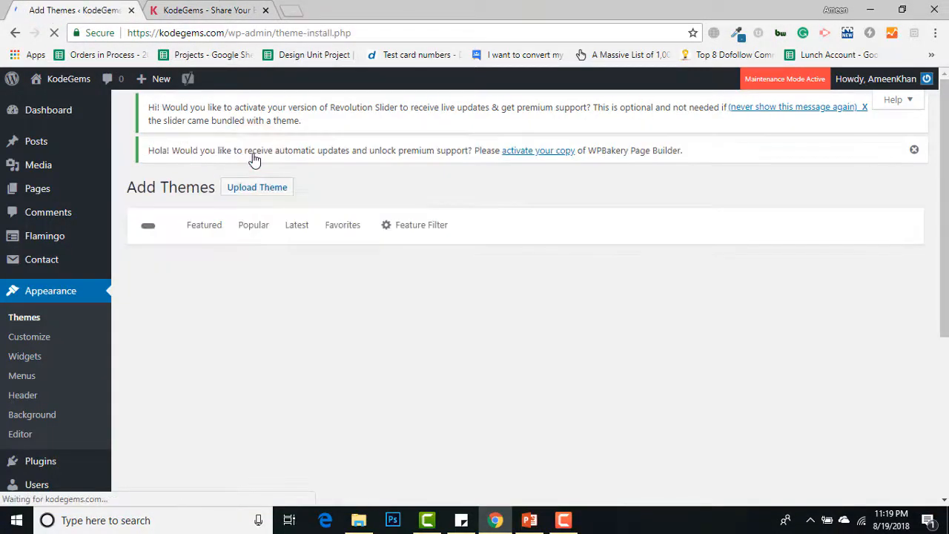
scroll(563, 217, down, 3)
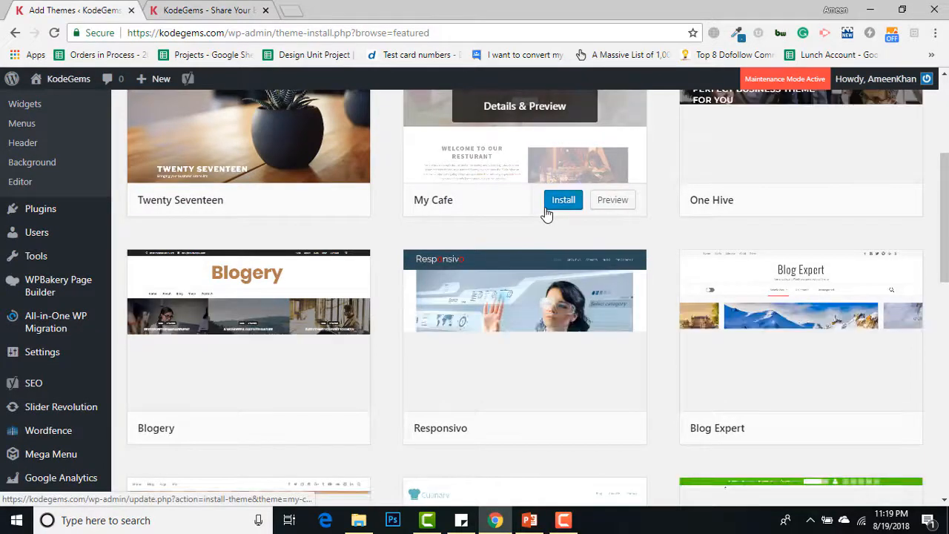
scroll(662, 203, up, 2)
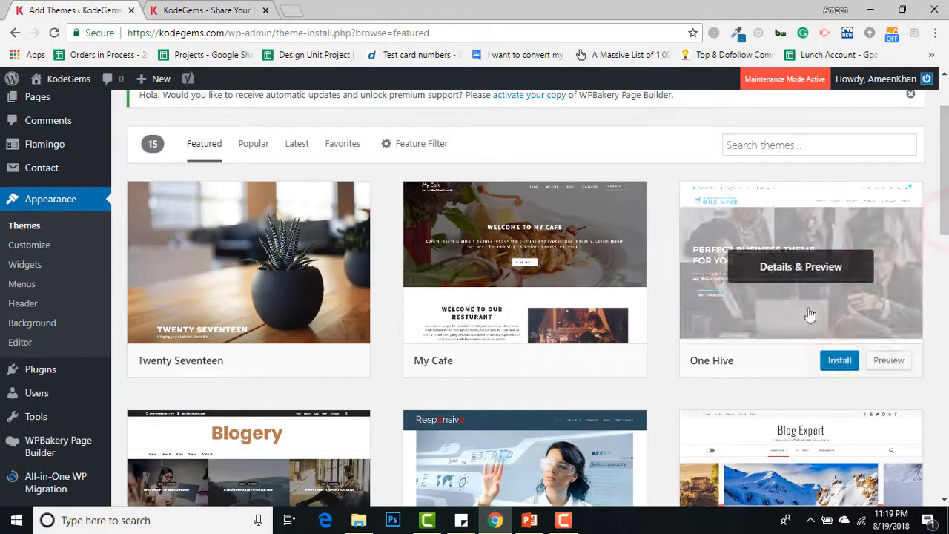
click(838, 362)
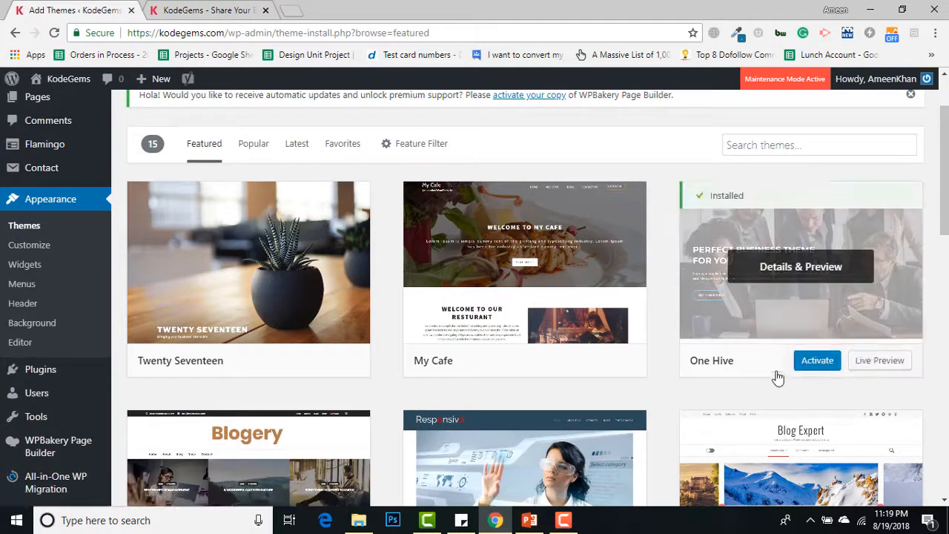
click(812, 365)
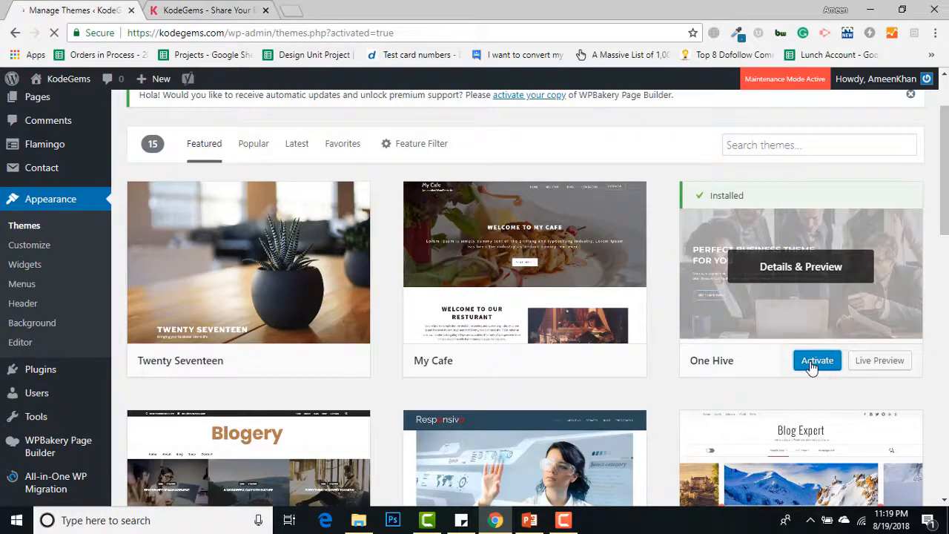
Reload the live site and examine how the homepage looks with the One Hive theme.
click(207, 10)
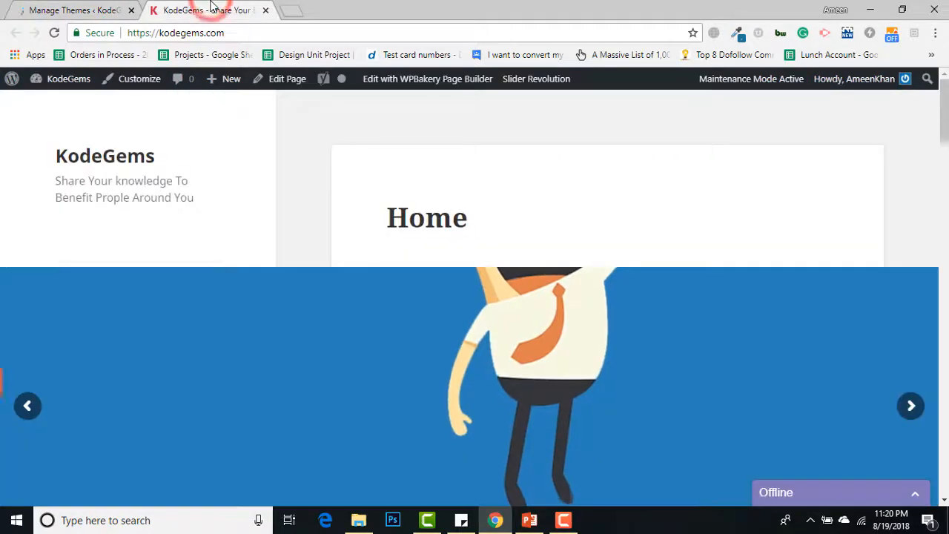
click(50, 33)
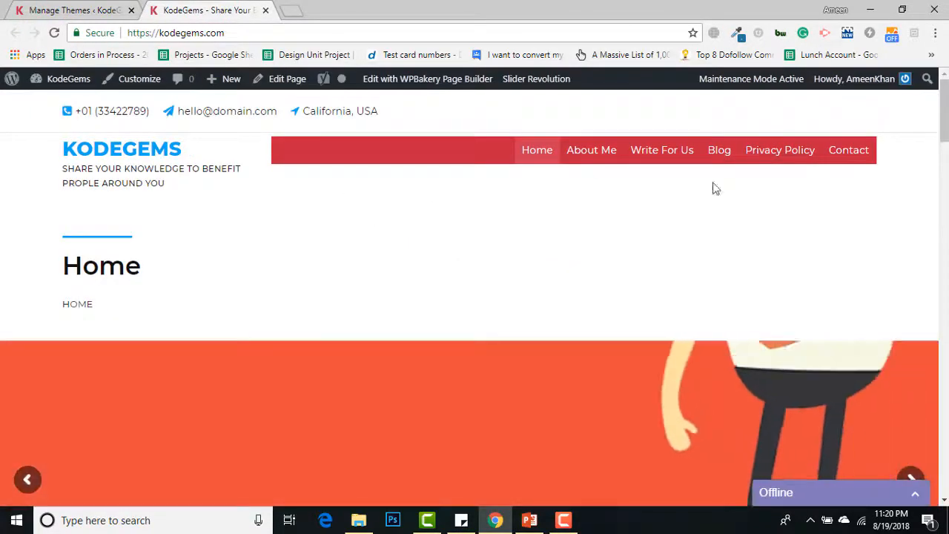
scroll(474, 297, down, 15)
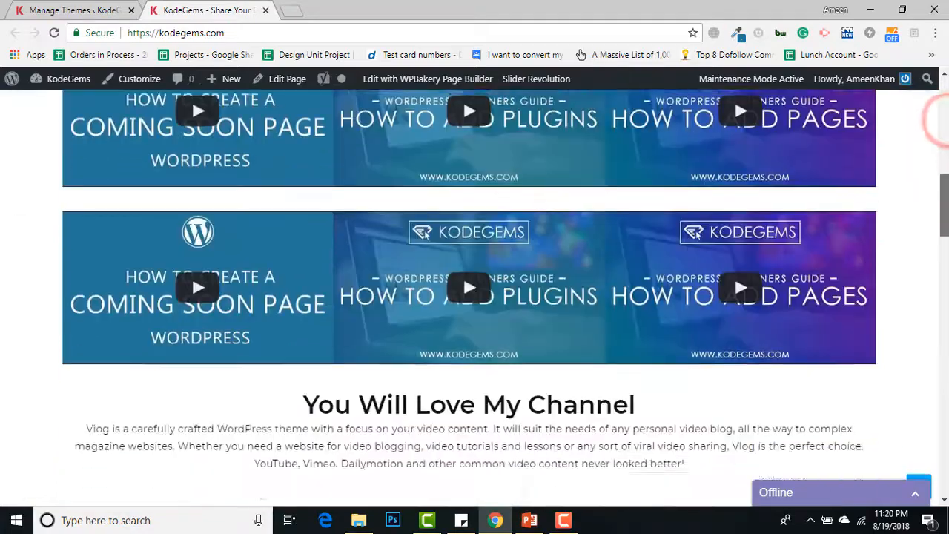
scroll(475, 296, up, 15)
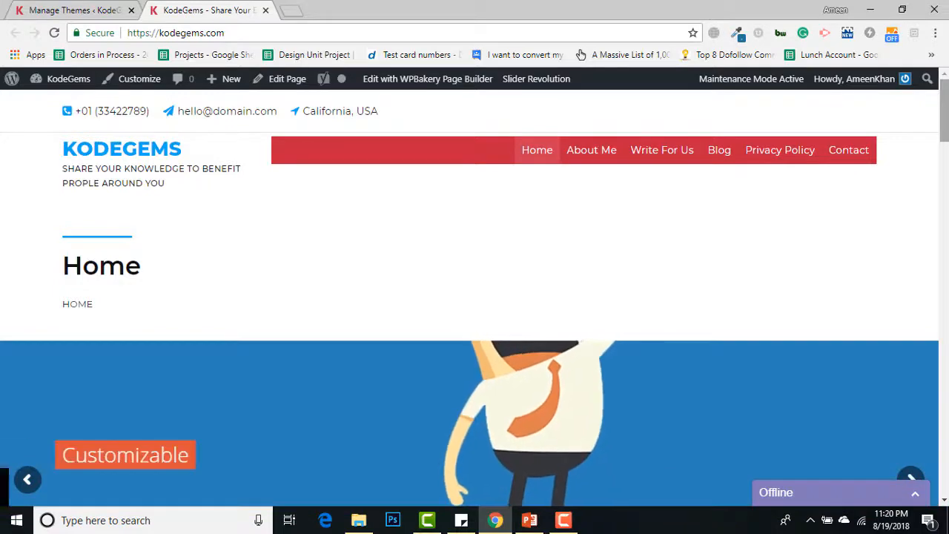
Go back to the installed themes and activate the kodegemschild theme.
click(74, 10)
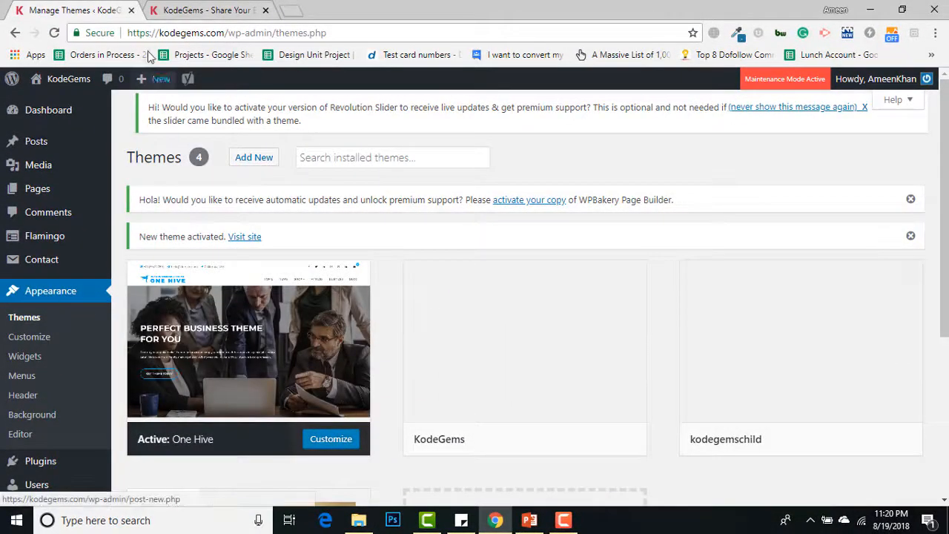
click(187, 9)
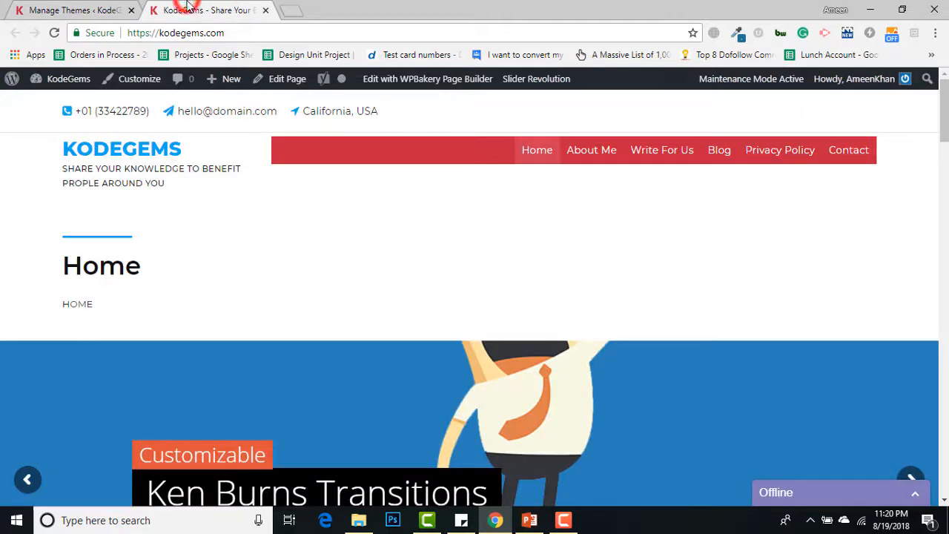
click(88, 8)
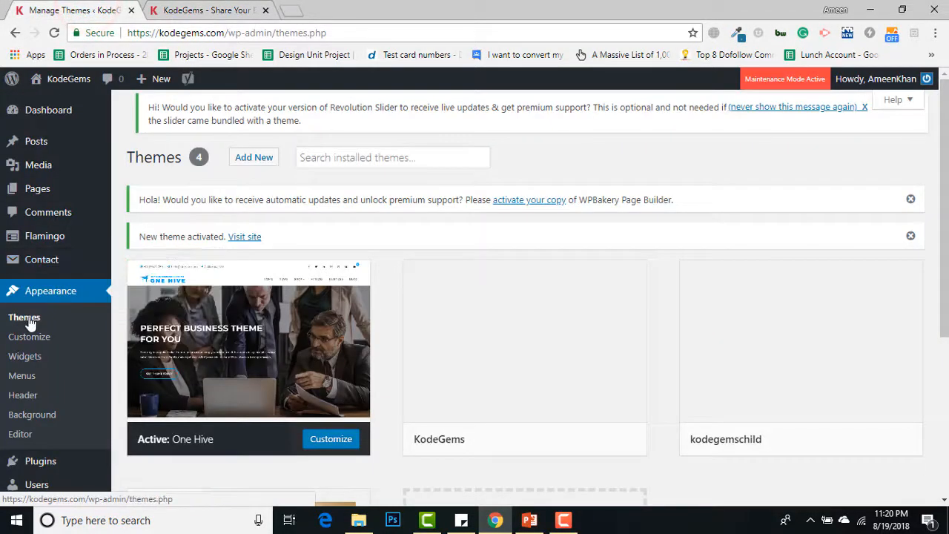
drag(945, 103, 946, 167)
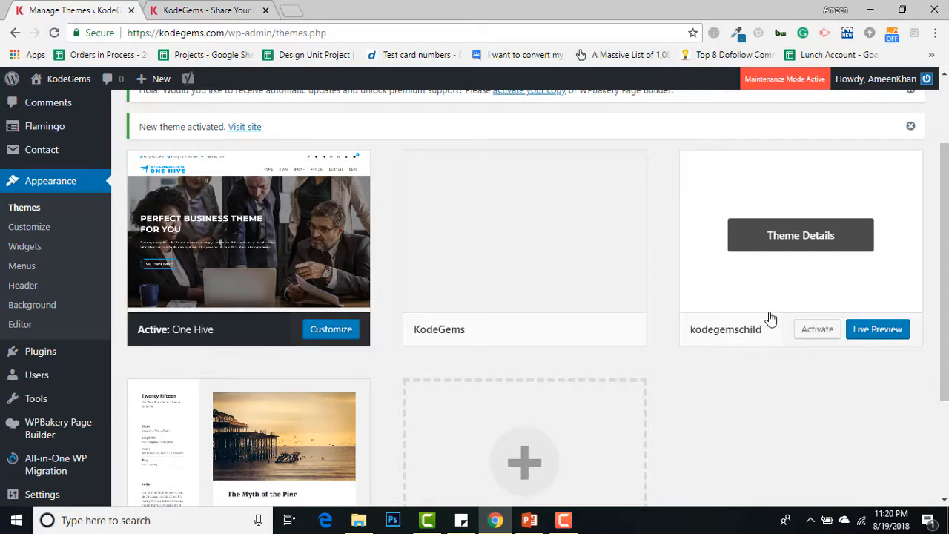
click(817, 329)
Reload the live site and check its homepage with the kodegemschild theme.
click(237, 10)
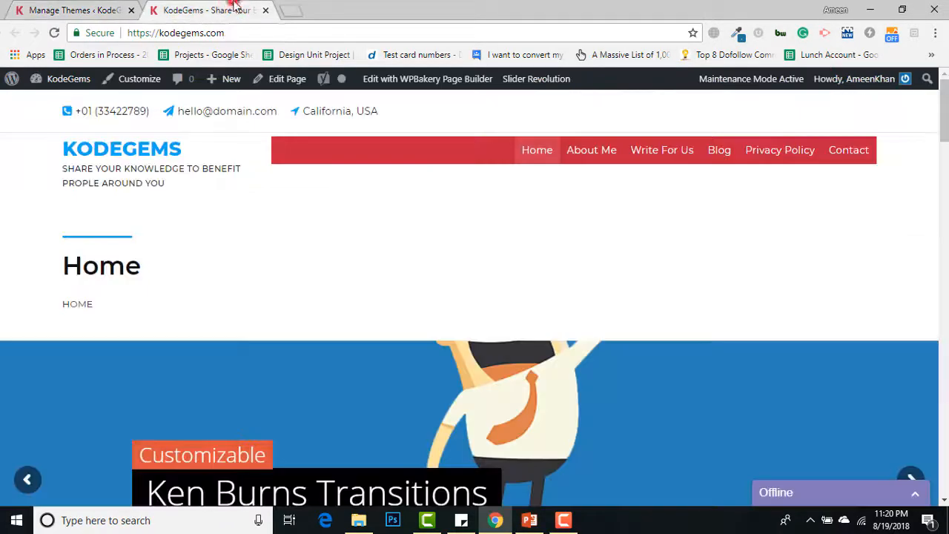
click(55, 33)
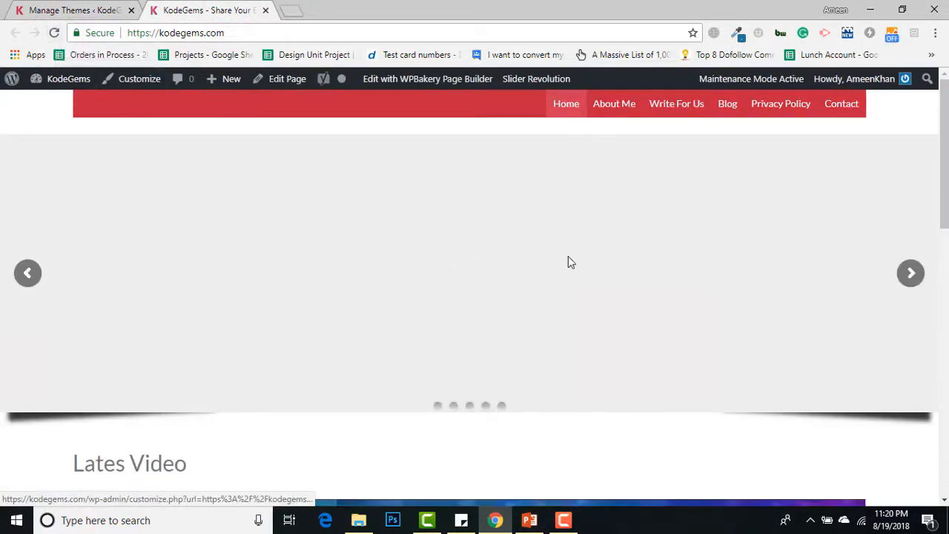
scroll(568, 263, down, 7)
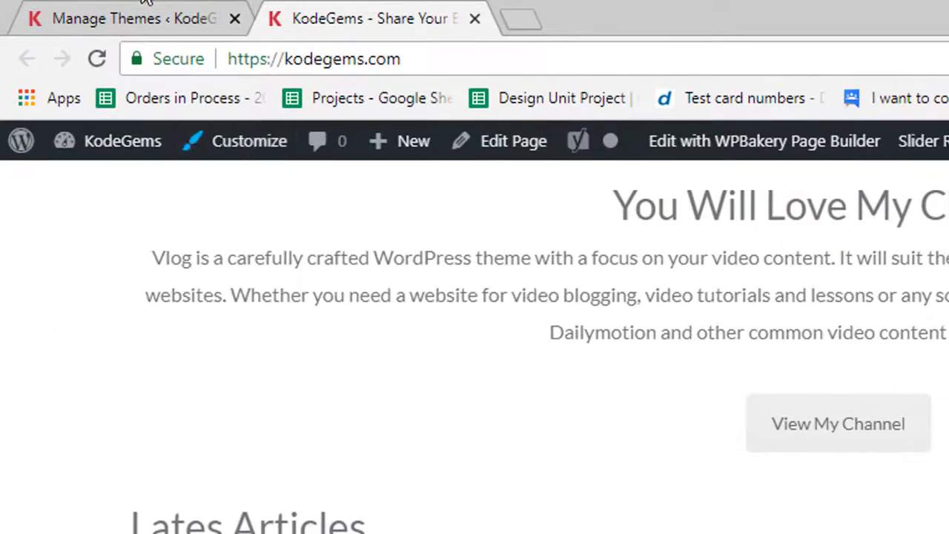
Open the live theme customizer from the KodeGems homepage and view its list of settings sections.
click(93, 10)
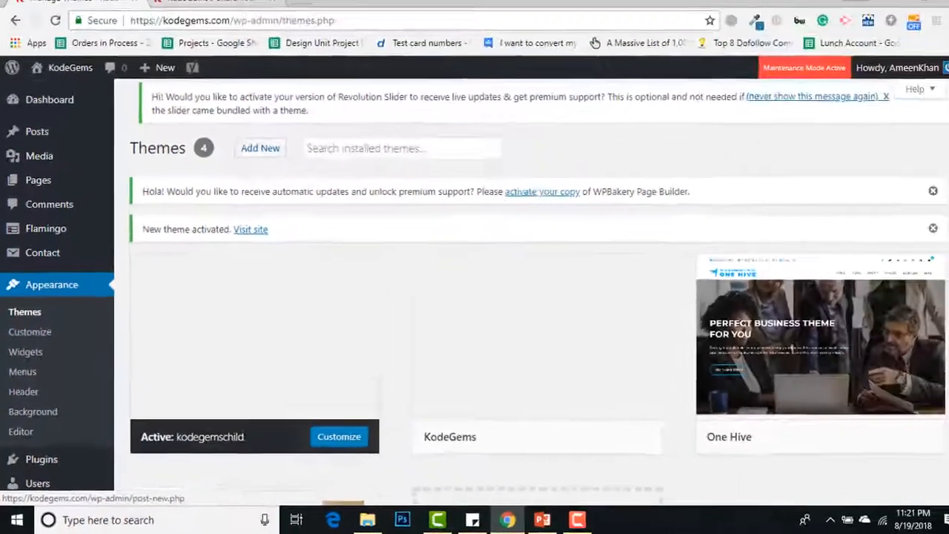
click(194, 1)
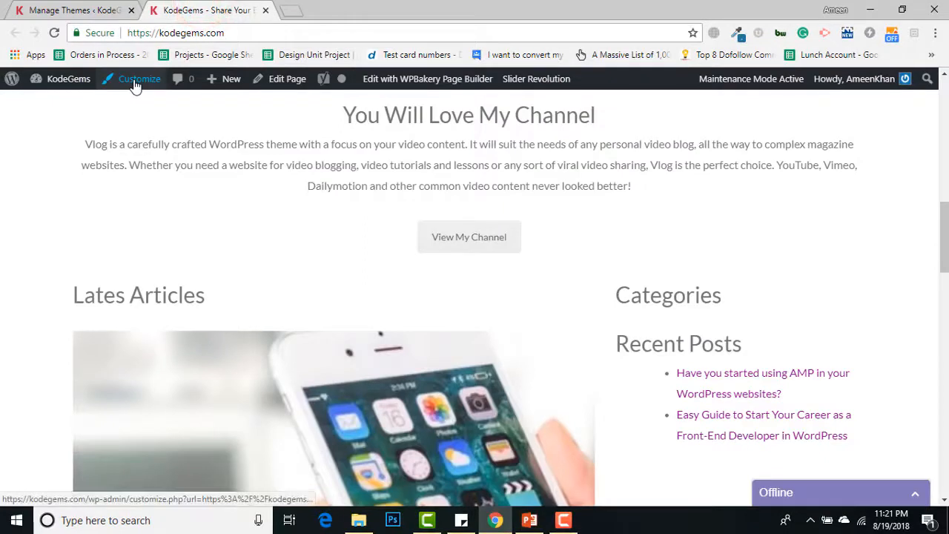
click(138, 70)
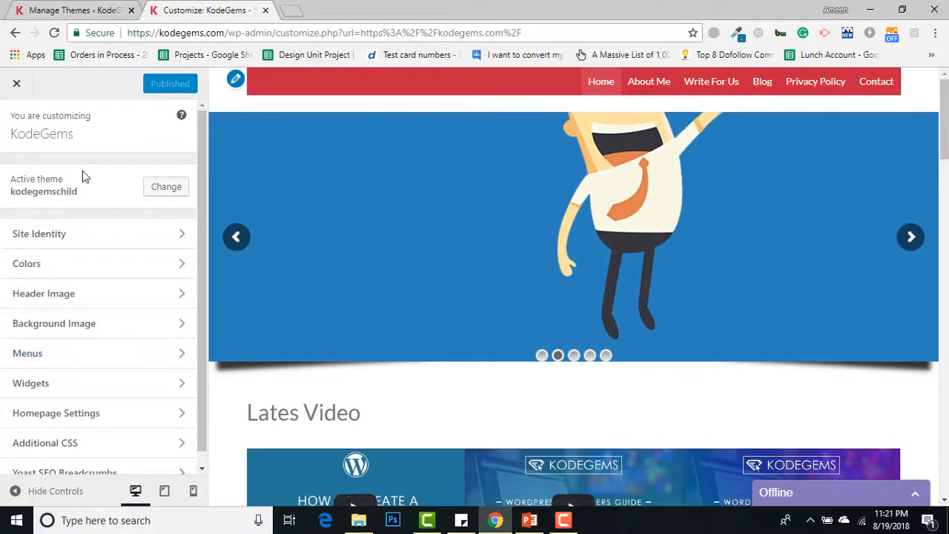
scroll(697, 161, down, 1)
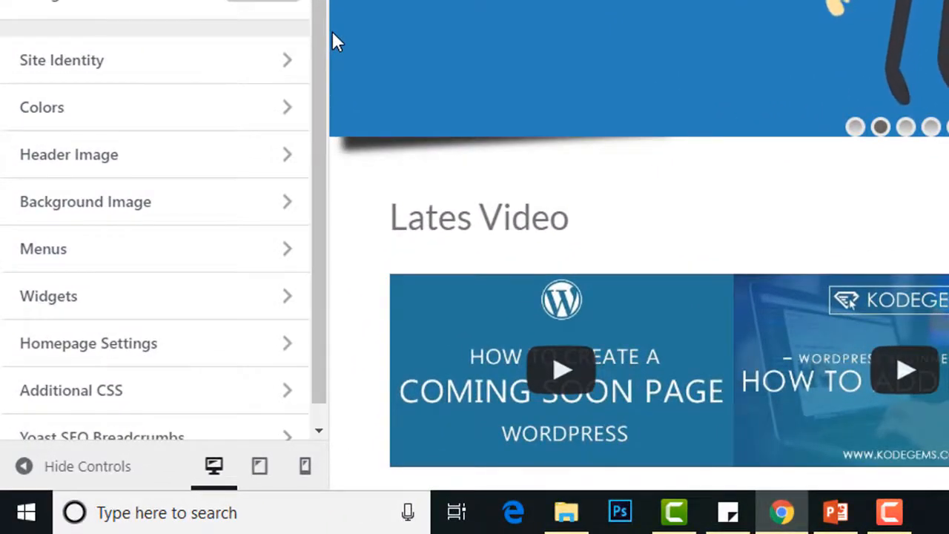
Examine the Site Identity settings in the customizer, return to the section list and look over the remaining sections and homepage preview.
drag(319, 24, 307, 258)
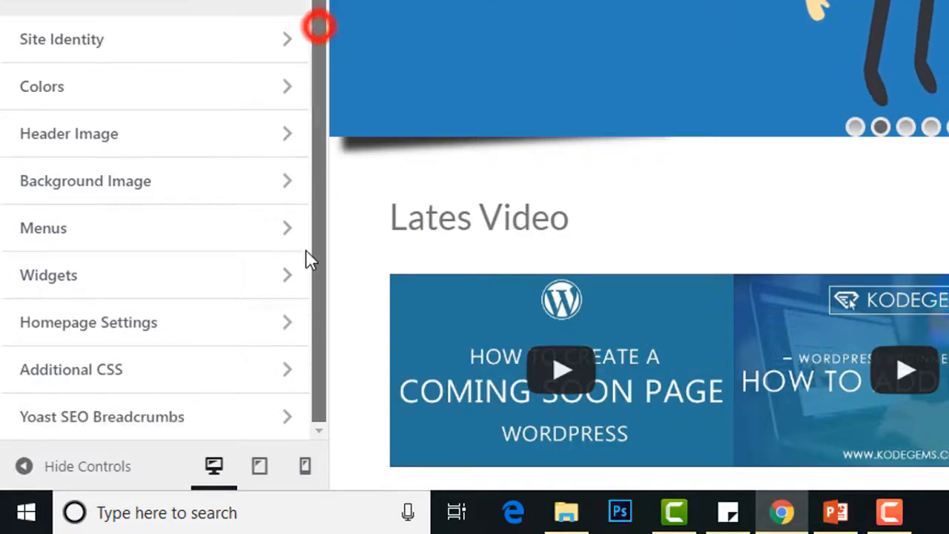
click(174, 54)
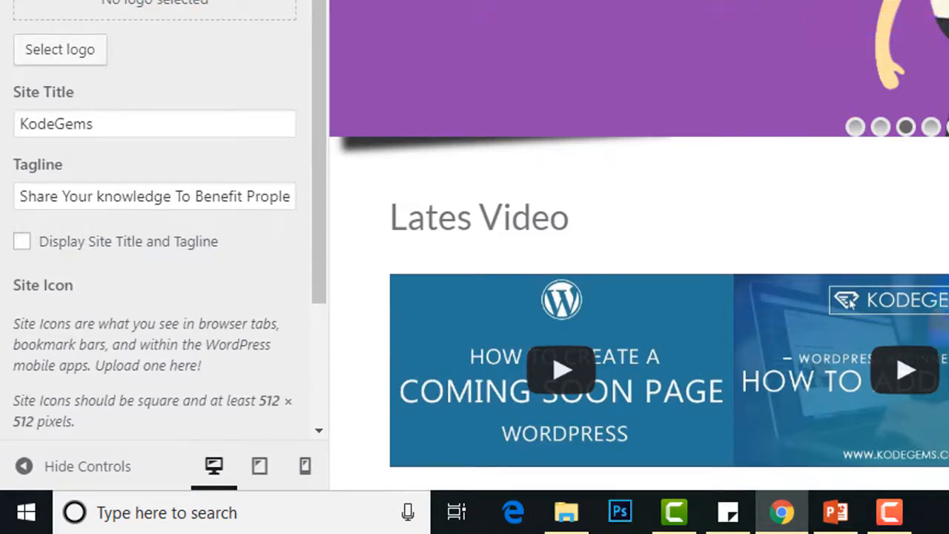
click(17, 2)
click(291, 89)
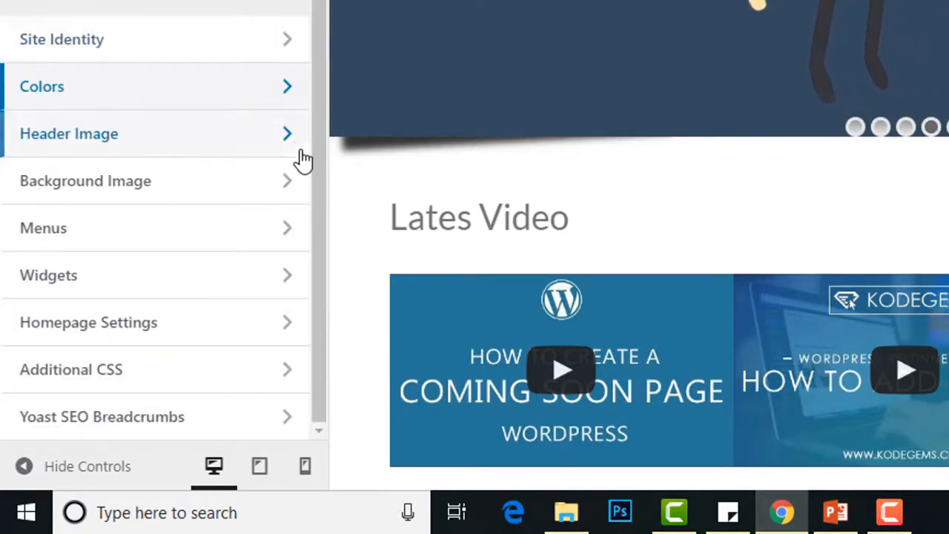
click(319, 132)
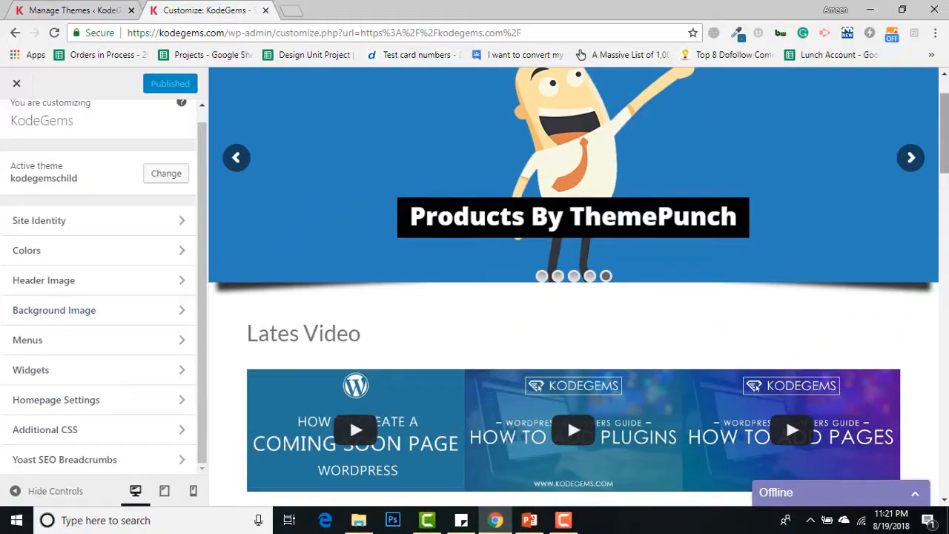
scroll(573, 288, up, 1)
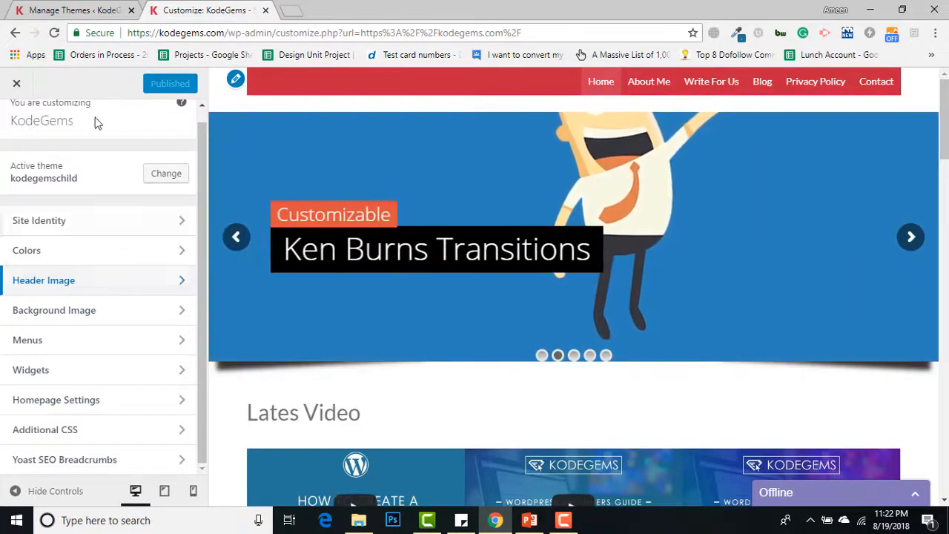
Go back to the Manage Themes page and look over the installed themes.
click(68, 10)
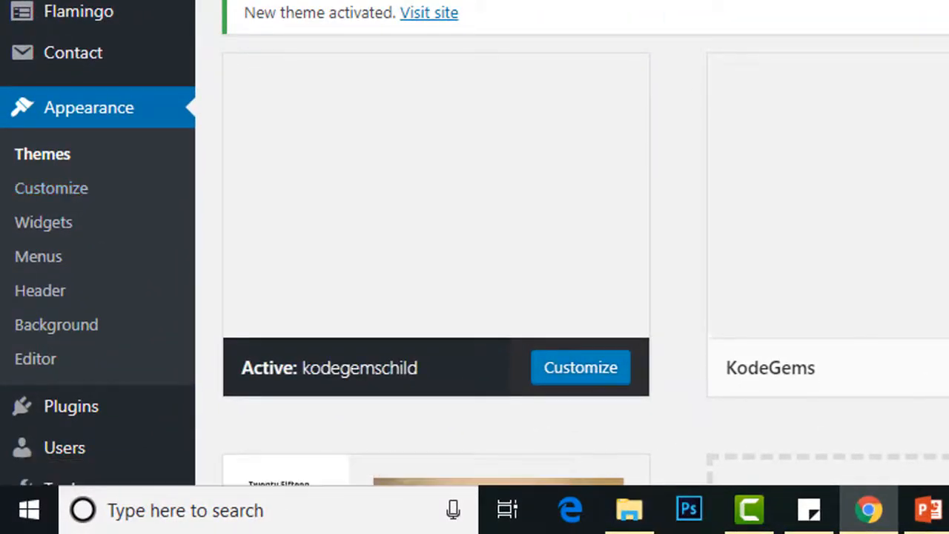
scroll(474, 244, down, 3)
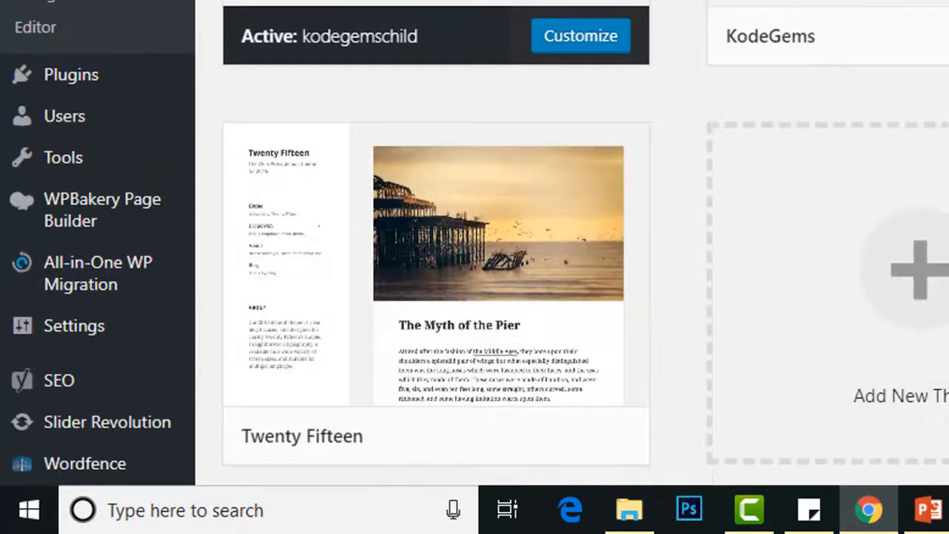
scroll(474, 243, up, 3)
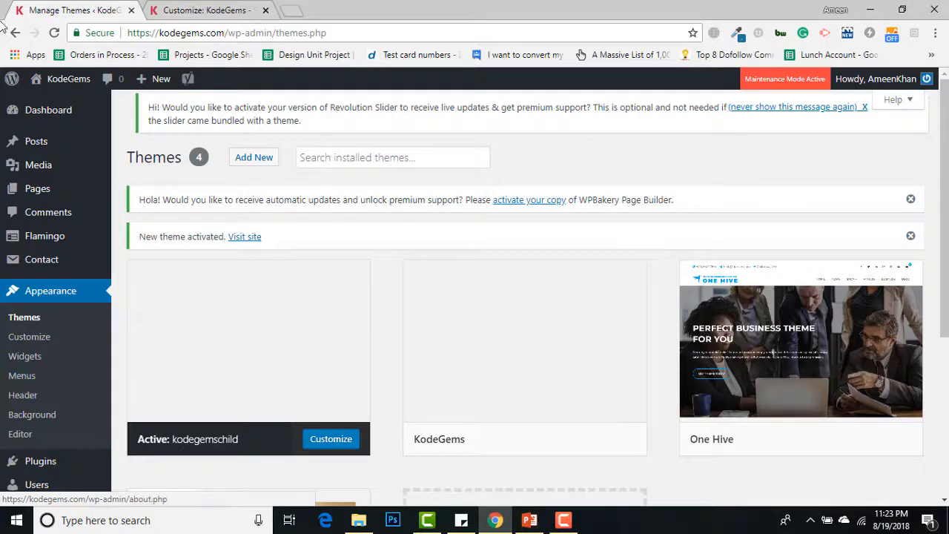
Close the theme customizer to return to the live homepage and go back to the Manage Themes page.
click(230, 7)
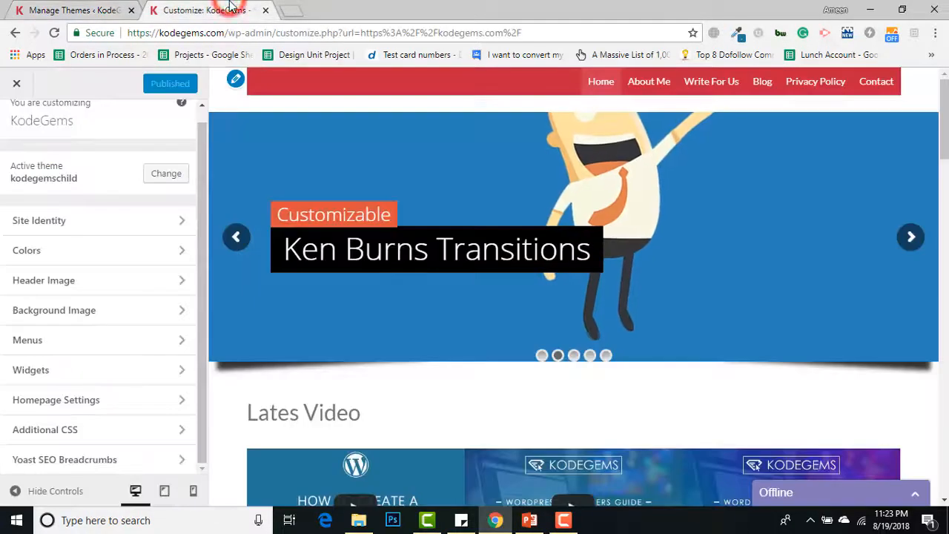
click(18, 86)
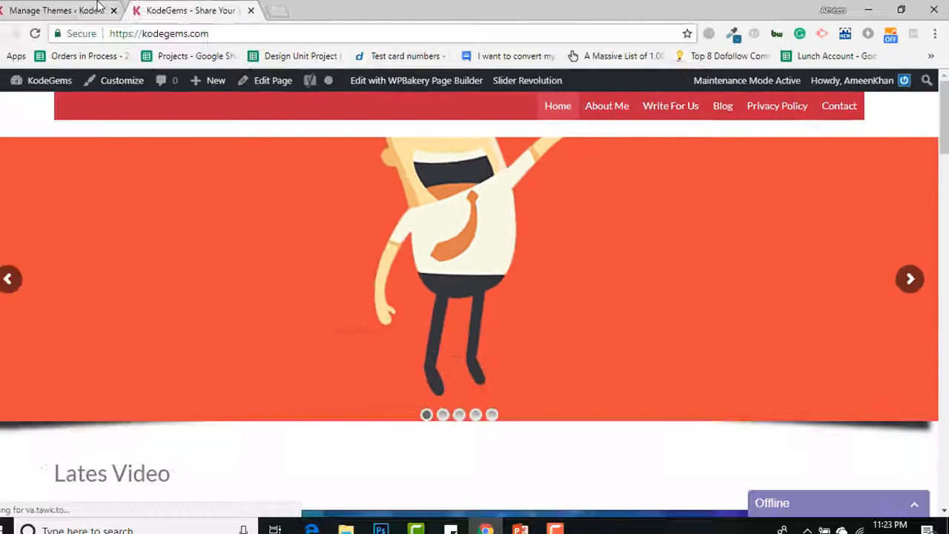
click(99, 6)
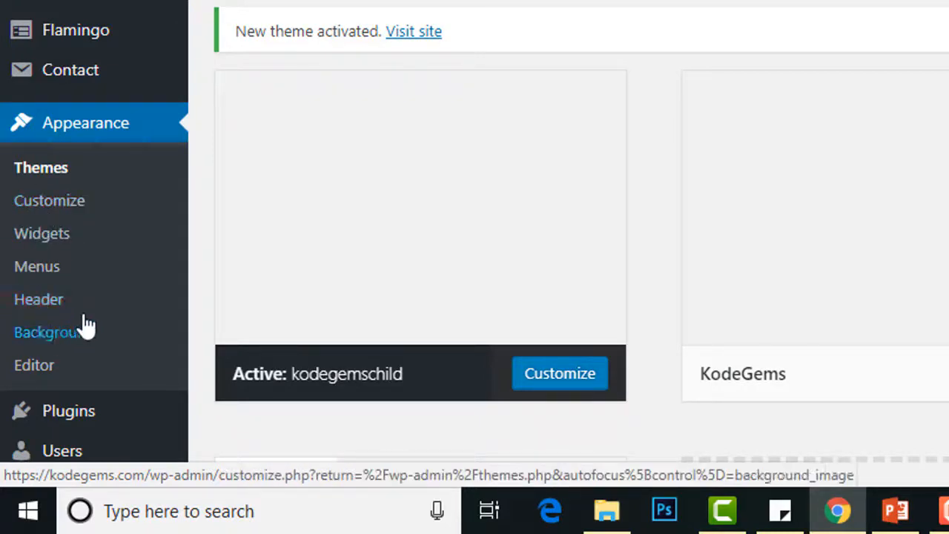
Open the theme editor under Appearance and examine the kodegemschild stylesheet (style.css) and list of theme files.
click(38, 373)
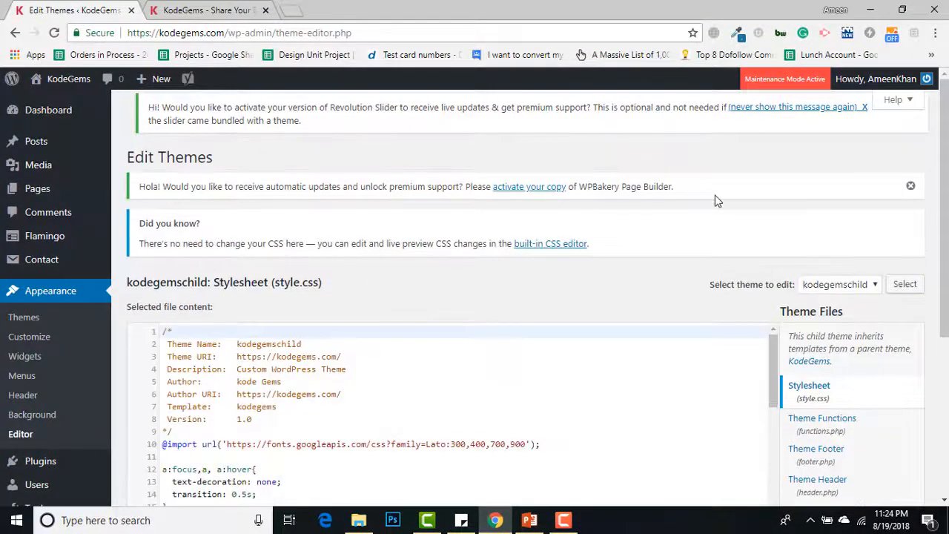
drag(948, 138, 948, 206)
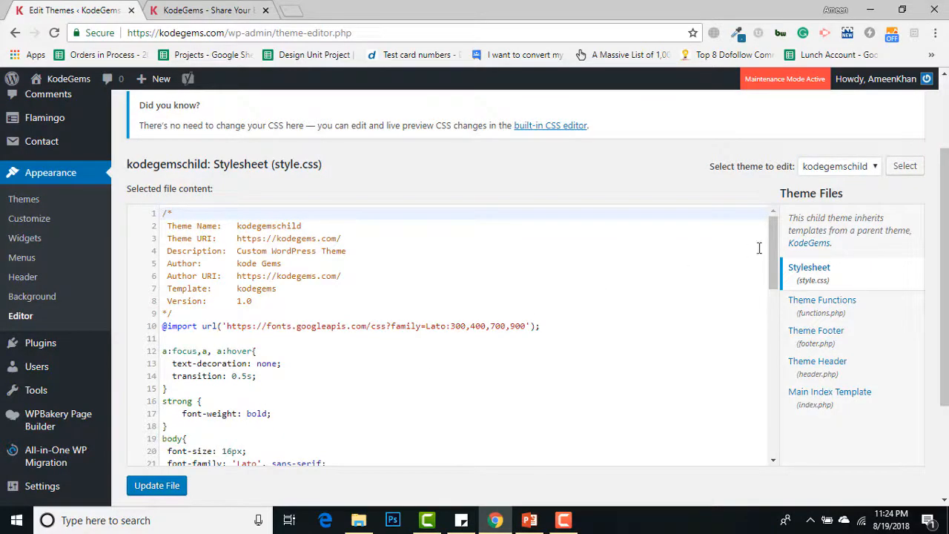
mouse_move(771, 248)
mouse_down()
mouse_move(782, 384)
mouse_move(773, 400)
mouse_move(771, 249)
mouse_up()
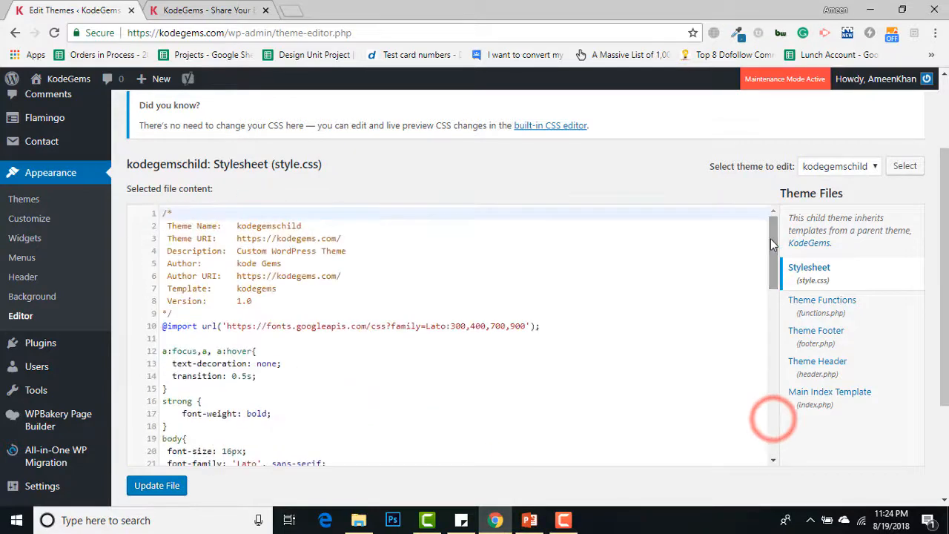
View the live homepage from the Lates Video heading down to the channel and articles sections.
click(190, 10)
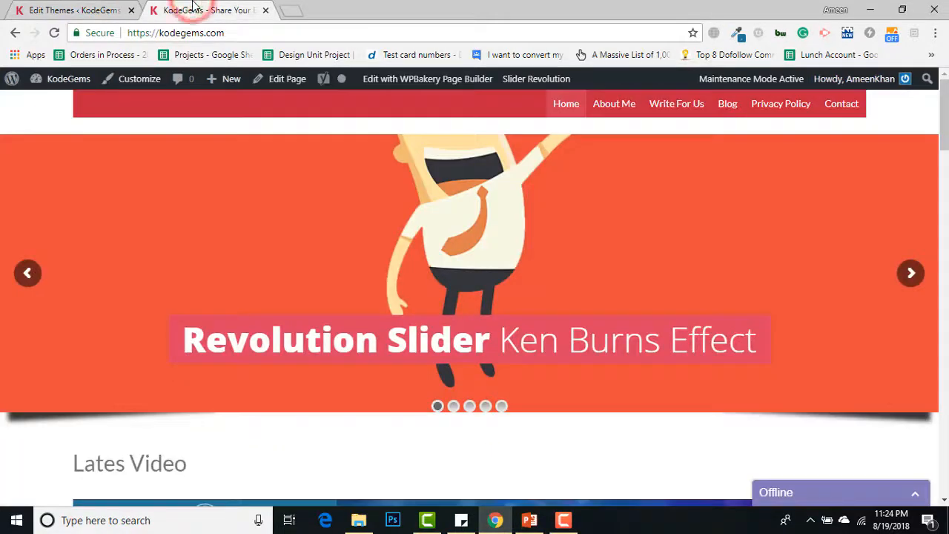
scroll(778, 125, down, 4)
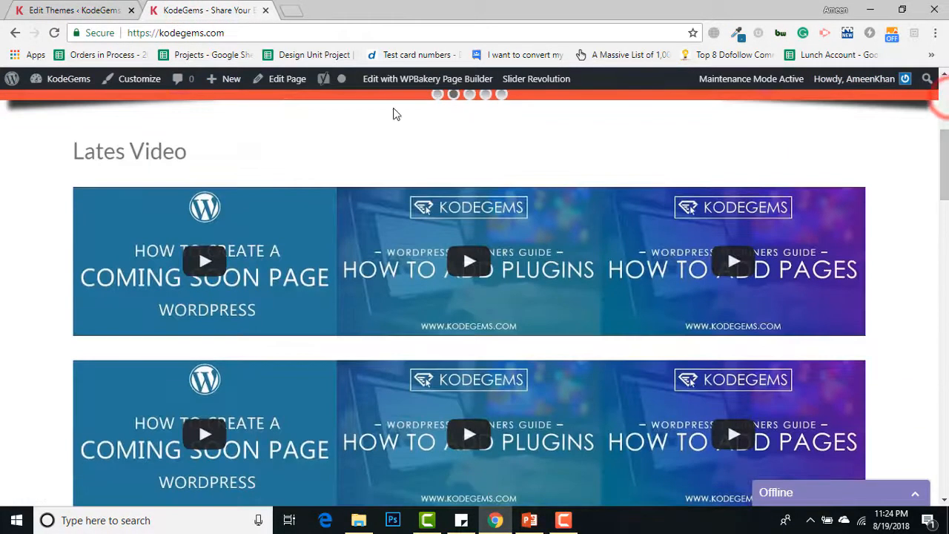
triple_click(78, 154)
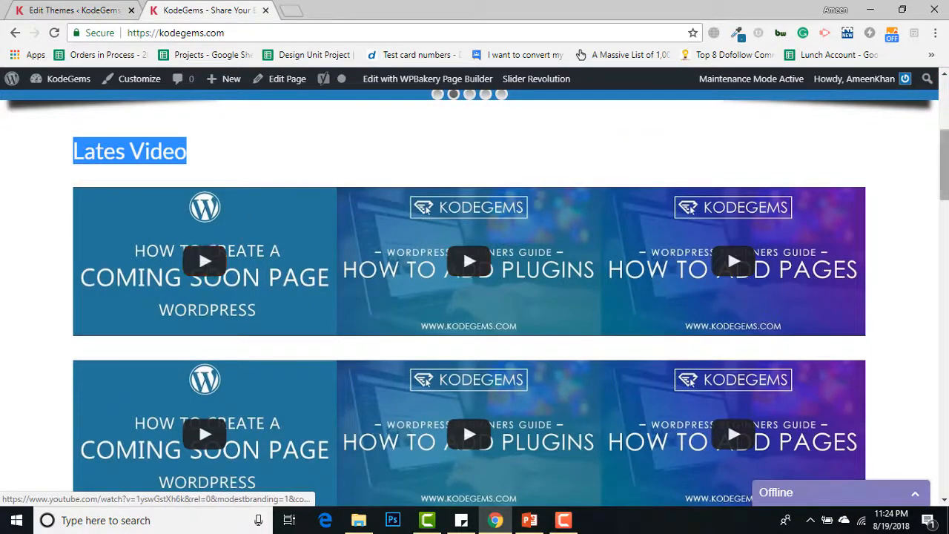
drag(946, 173, 946, 369)
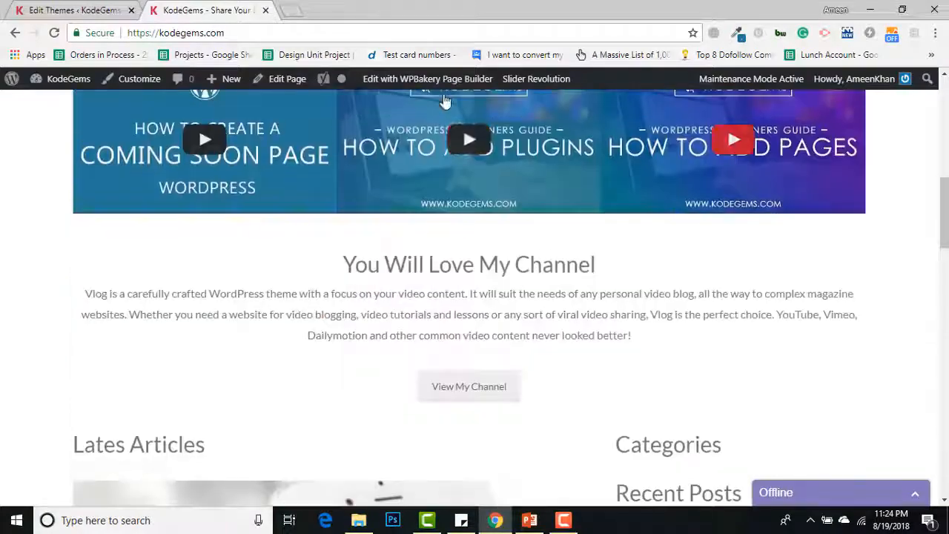
Return to the theme editor and bring the kodegemschild style.css code into view.
click(76, 9)
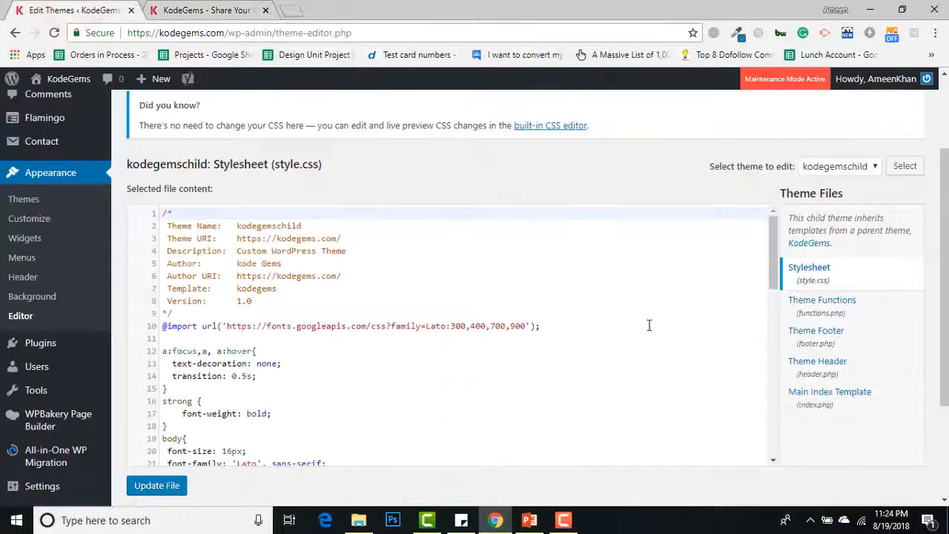
drag(946, 166, 945, 203)
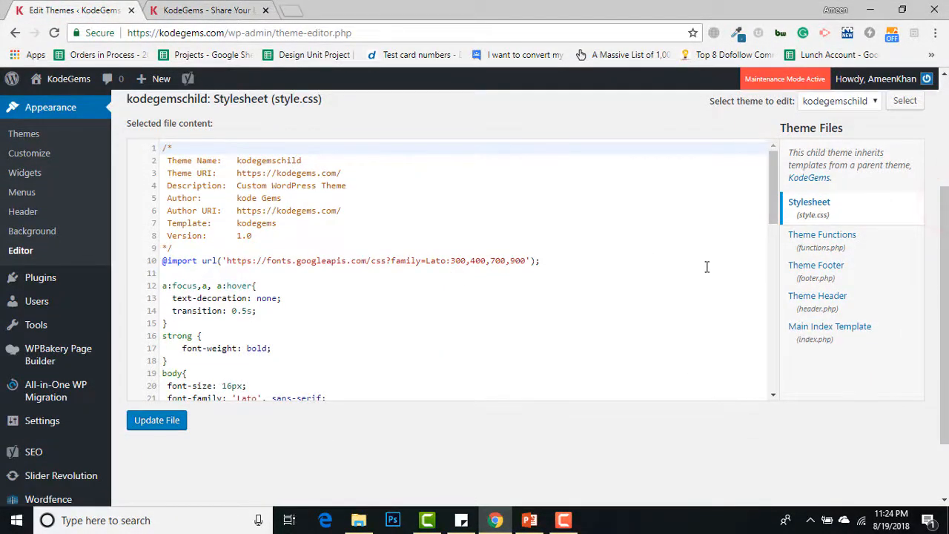